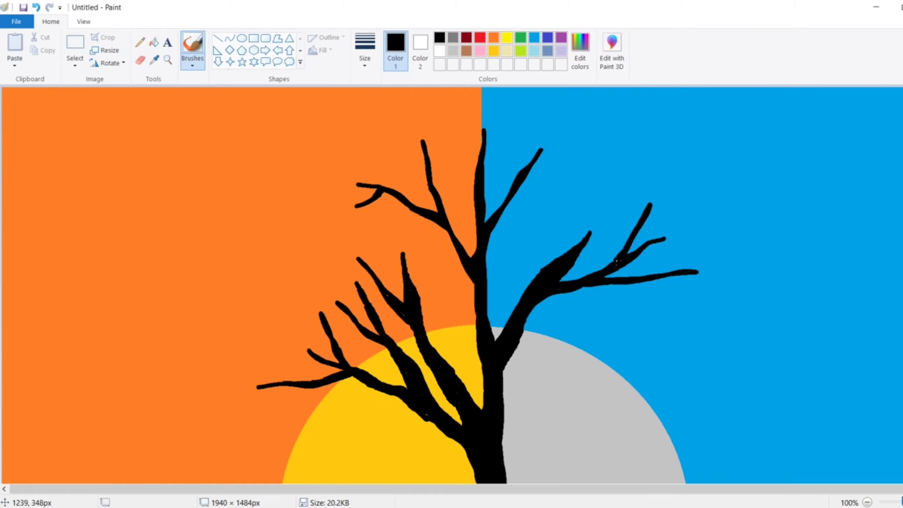
Add a twig to the left branches and thicken the trunk's left side and the upper-left branches in black
drag(432, 245, 415, 309)
scroll(415, 309, down, 2)
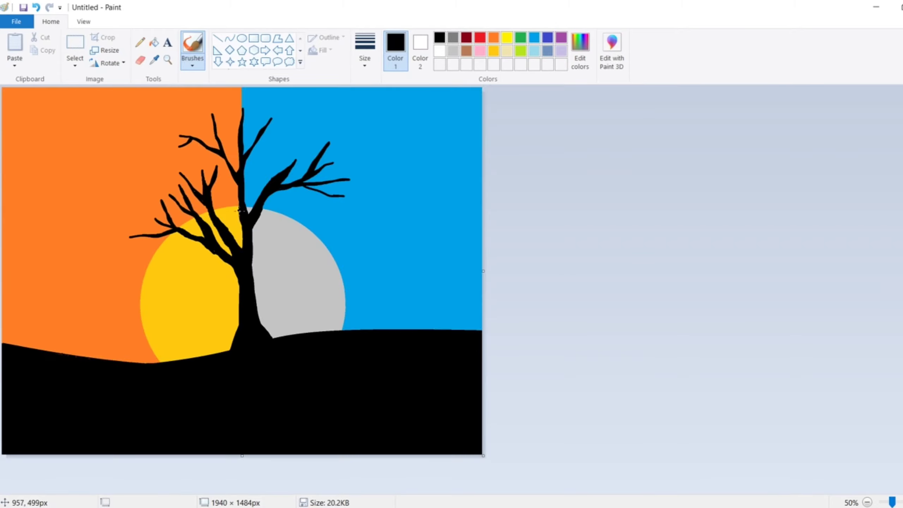
mouse_move(239, 205)
mouse_down()
mouse_move(226, 355)
mouse_move(235, 320)
mouse_up()
drag(235, 317, 225, 349)
drag(235, 177, 238, 222)
drag(223, 155, 230, 174)
drag(209, 147, 224, 165)
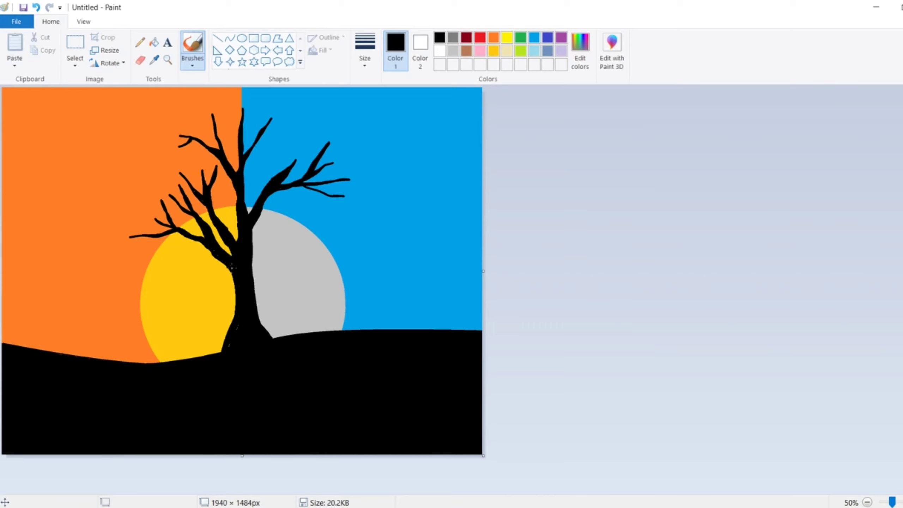
Paint a large lower-right branch with several offshoots growing from the trunk across the grey moon
drag(253, 281, 312, 236)
drag(311, 237, 255, 277)
mouse_move(292, 249)
mouse_down()
mouse_move(302, 221)
mouse_move(288, 252)
mouse_up()
mouse_move(308, 213)
mouse_down()
mouse_move(281, 259)
mouse_move(336, 226)
mouse_up()
mouse_move(297, 228)
mouse_down()
mouse_move(287, 252)
mouse_move(326, 260)
mouse_move(280, 265)
mouse_up()
scroll(609, 333, up, 1)
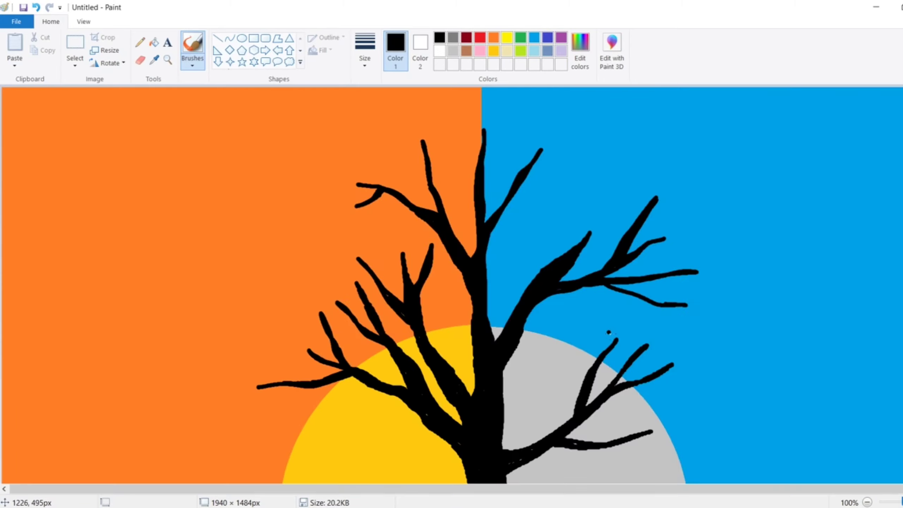
drag(565, 423, 658, 335)
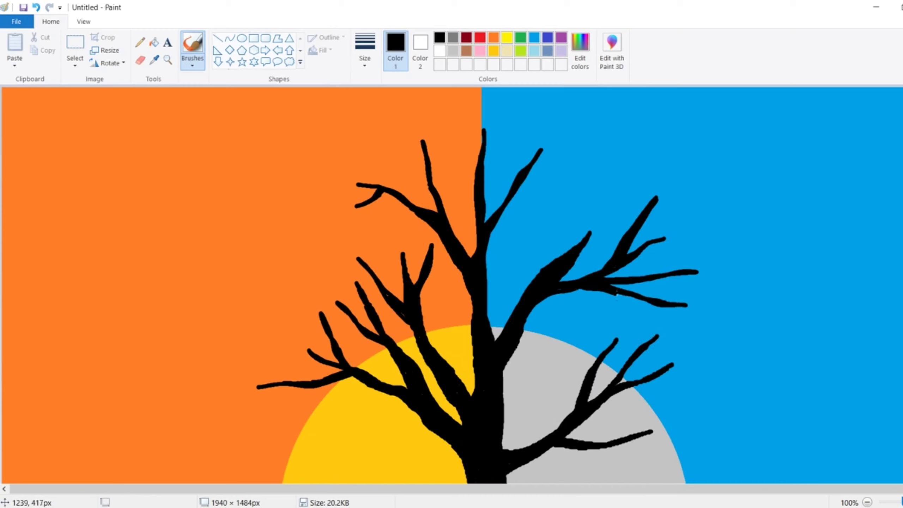
Switch to a thinner brush size and add the first fine twigs to the branches on the blue side
drag(649, 381, 710, 378)
click(364, 53)
click(401, 149)
drag(543, 267, 557, 212)
drag(643, 217, 690, 205)
drag(629, 233, 634, 179)
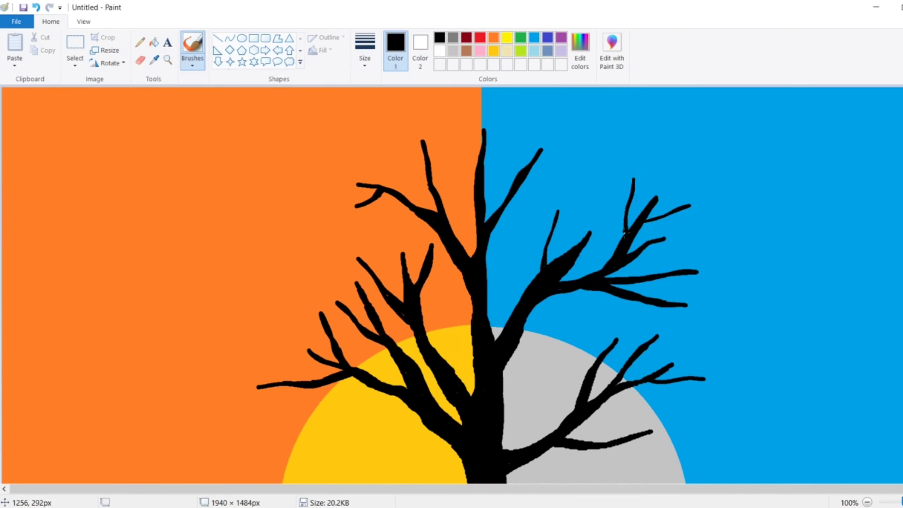
drag(643, 250, 702, 245)
mouse_move(560, 252)
mouse_down()
mouse_move(590, 201)
mouse_move(563, 254)
mouse_up()
drag(610, 236, 577, 261)
Paint fine twigs along the upper-centre branch and the ends of the long right-hand branches
mouse_move(506, 203)
mouse_down()
mouse_move(507, 131)
mouse_move(532, 115)
mouse_up()
mouse_move(523, 183)
mouse_down()
mouse_move(578, 156)
mouse_move(524, 182)
mouse_up()
mouse_move(552, 185)
mouse_down()
mouse_move(506, 202)
mouse_move(567, 137)
mouse_up()
drag(547, 170, 598, 161)
drag(526, 205, 556, 198)
drag(625, 199, 623, 170)
drag(664, 214, 703, 175)
mouse_move(662, 255)
mouse_down()
mouse_move(705, 216)
mouse_move(724, 254)
mouse_up()
drag(662, 281, 723, 285)
drag(657, 307, 696, 327)
drag(534, 215, 541, 250)
Paint fine twigs on the upper-left branches and treetop, plus a few on the upper-right branches
mouse_move(389, 139)
mouse_down()
mouse_move(425, 177)
mouse_move(456, 125)
mouse_up()
mouse_move(407, 134)
mouse_down()
mouse_move(428, 180)
mouse_move(459, 135)
mouse_move(478, 154)
mouse_up()
mouse_move(497, 103)
mouse_down()
mouse_move(484, 132)
mouse_move(506, 188)
mouse_up()
mouse_move(371, 146)
mouse_down()
mouse_move(405, 196)
mouse_move(391, 175)
mouse_up()
drag(398, 199, 363, 231)
mouse_move(345, 189)
mouse_down()
mouse_move(374, 198)
mouse_move(320, 230)
mouse_up()
drag(352, 169, 383, 185)
drag(517, 216, 538, 233)
drag(580, 180, 610, 203)
drag(692, 168, 686, 187)
Paint fine twigs along the middle-left and lower-left branches against the orange sky
drag(337, 264, 371, 277)
drag(383, 246, 386, 289)
mouse_move(393, 233)
mouse_down()
mouse_move(401, 277)
mouse_move(444, 266)
mouse_up()
mouse_move(357, 296)
mouse_down()
mouse_move(309, 277)
mouse_move(325, 261)
mouse_up()
mouse_move(322, 325)
mouse_down()
mouse_move(286, 311)
mouse_move(283, 329)
mouse_up()
mouse_move(330, 364)
mouse_down()
mouse_move(285, 370)
mouse_move(255, 362)
mouse_up()
mouse_move(292, 387)
mouse_down()
mouse_move(251, 430)
mouse_move(231, 409)
mouse_up()
drag(264, 384, 235, 375)
Paint fine twigs on the lower-right branch and its offshoots in front of the moon
mouse_move(588, 372)
mouse_down()
mouse_move(570, 338)
mouse_move(606, 316)
mouse_up()
drag(619, 341, 623, 317)
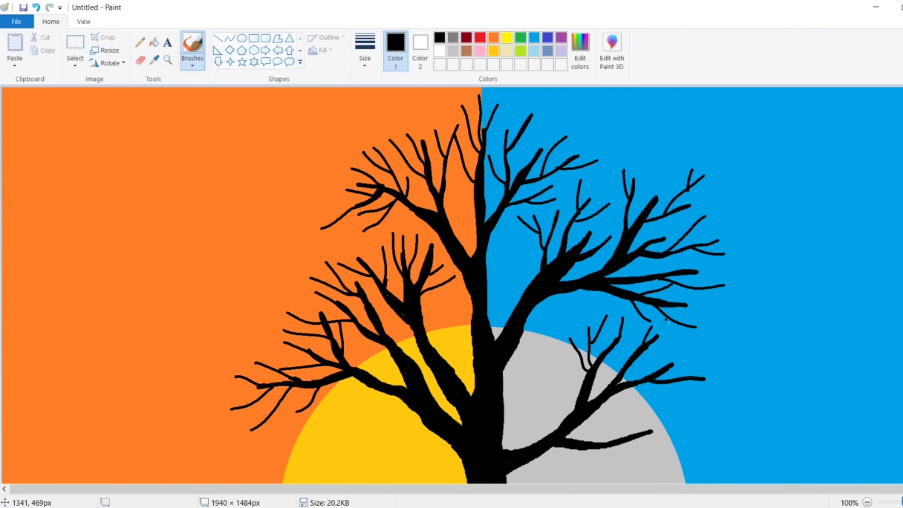
drag(642, 354, 698, 337)
drag(652, 373, 703, 351)
drag(677, 384, 723, 396)
drag(608, 441, 641, 408)
drag(636, 433, 670, 415)
mouse_move(633, 434)
mouse_down()
mouse_move(693, 440)
mouse_move(716, 413)
mouse_move(681, 421)
mouse_up()
drag(679, 442, 715, 457)
Add a twiggy side branch beneath the lower-left branch and a last small twig at the lower right
drag(381, 392, 331, 418)
drag(332, 394, 383, 391)
drag(902, 501, 892, 501)
mouse_move(329, 277)
mouse_down()
mouse_move(306, 266)
mouse_move(317, 264)
mouse_up()
mouse_move(187, 242)
mouse_down()
mouse_move(182, 269)
mouse_move(149, 271)
mouse_up()
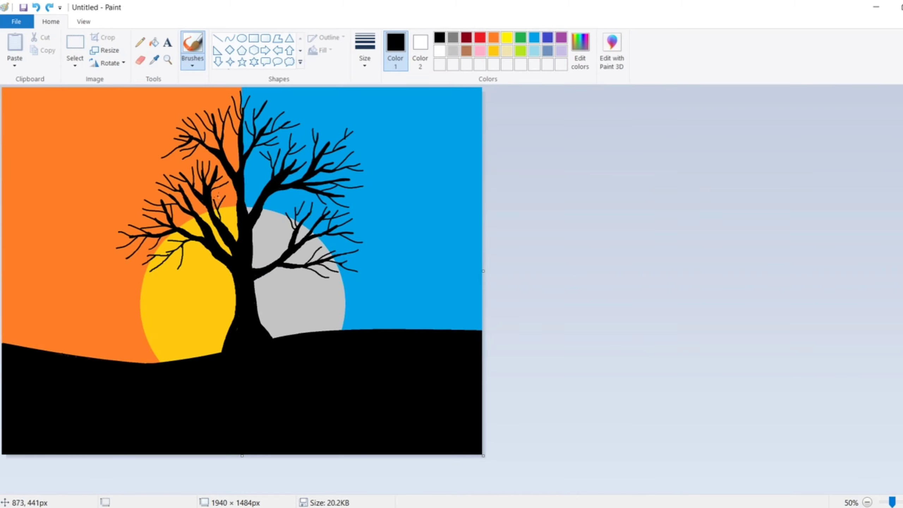
scroll(707, 272, down, 1)
scroll(631, 246, up, 1)
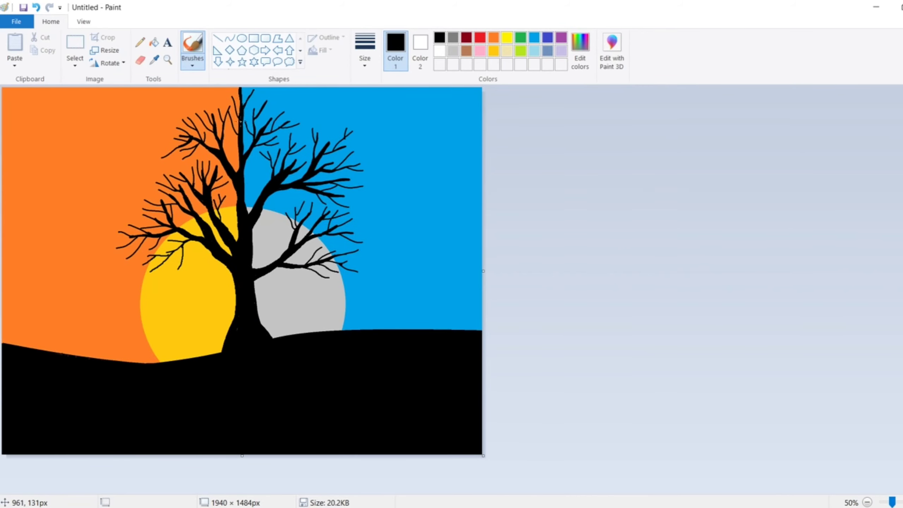
Select a brush style and paint short black grass blades on the hill from the trunk's right foot past the moon
mouse_move(279, 336)
mouse_down()
mouse_move(275, 312)
mouse_move(301, 314)
mouse_up()
click(192, 65)
click(195, 84)
mouse_move(307, 333)
mouse_down()
mouse_move(311, 302)
mouse_move(298, 319)
mouse_move(321, 299)
mouse_up()
key(ctrl+z)
mouse_move(306, 332)
mouse_down()
mouse_move(303, 321)
mouse_move(312, 319)
mouse_up()
drag(320, 331, 333, 310)
mouse_move(345, 329)
mouse_down()
mouse_move(348, 305)
mouse_move(362, 318)
mouse_up()
drag(322, 329, 325, 313)
drag(370, 330, 383, 304)
drag(273, 337, 277, 317)
mouse_move(267, 337)
mouse_down()
mouse_move(265, 316)
mouse_move(292, 312)
mouse_up()
drag(285, 336, 286, 316)
Paint tall and short black grass blades along the right part of the hill up to the canvas edge
mouse_move(423, 330)
mouse_down()
mouse_move(431, 301)
mouse_move(447, 292)
mouse_up()
drag(452, 329, 463, 299)
drag(462, 329, 481, 296)
drag(406, 330, 408, 294)
drag(416, 331, 418, 295)
mouse_move(392, 330)
mouse_down()
mouse_move(398, 300)
mouse_move(416, 298)
mouse_up()
drag(423, 330, 427, 308)
mouse_move(432, 330)
mouse_down()
mouse_move(440, 306)
mouse_move(456, 309)
mouse_up()
drag(463, 331, 479, 312)
mouse_move(457, 332)
mouse_down()
mouse_move(462, 319)
mouse_move(452, 312)
mouse_up()
mouse_move(430, 330)
mouse_down()
mouse_move(441, 310)
mouse_move(421, 312)
mouse_up()
drag(426, 330, 441, 313)
drag(445, 331, 456, 321)
drag(463, 330, 470, 318)
drag(475, 330, 481, 319)
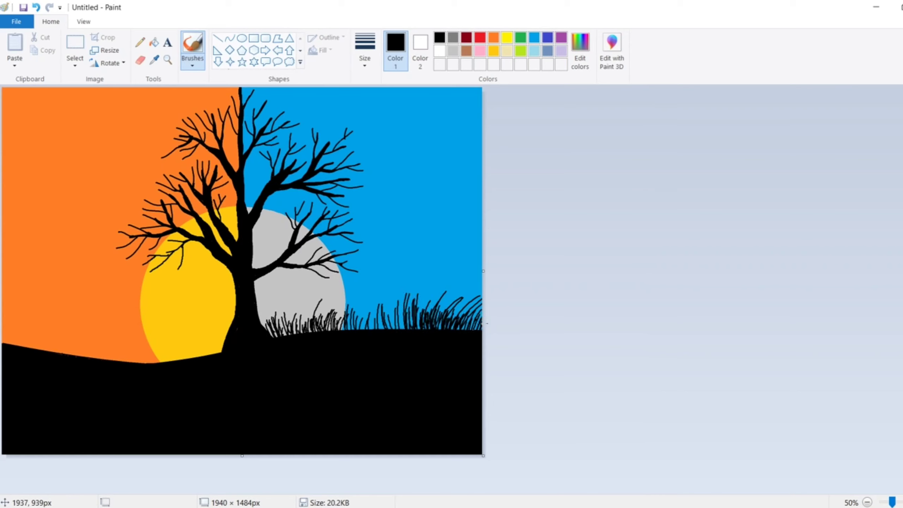
Fill the gaps in the right-hand hill grass with more blades, including a few at the canvas edge
drag(385, 330, 405, 307)
drag(399, 330, 403, 312)
mouse_move(405, 326)
mouse_down()
mouse_move(409, 312)
mouse_move(414, 318)
mouse_up()
drag(399, 323, 403, 311)
drag(409, 327, 415, 312)
drag(416, 331, 420, 314)
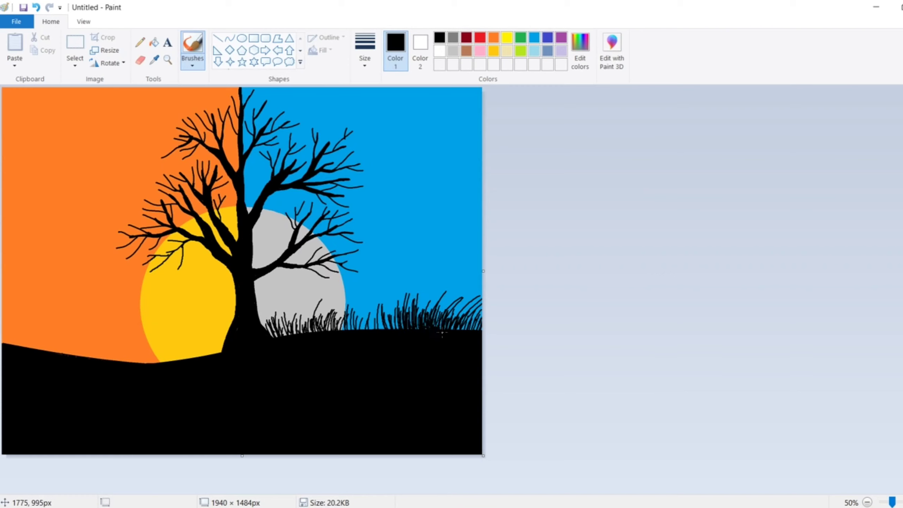
drag(468, 330, 475, 300)
drag(475, 330, 482, 316)
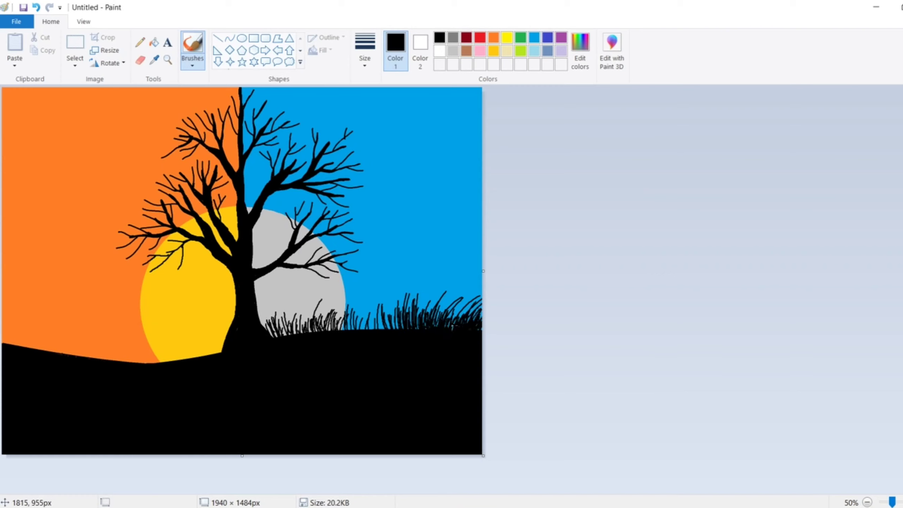
drag(353, 328, 350, 302)
mouse_move(358, 328)
mouse_down()
mouse_move(361, 302)
mouse_move(372, 310)
mouse_up()
key(ctrl+z)
key(ctrl+z)
Thicken the grass on the hill between the moon's right edge and the tall blades
drag(372, 329, 377, 311)
mouse_move(378, 329)
mouse_down()
mouse_move(382, 304)
mouse_move(363, 311)
mouse_up()
mouse_move(353, 331)
mouse_down()
mouse_move(352, 305)
mouse_move(345, 312)
mouse_up()
mouse_move(341, 331)
mouse_down()
mouse_move(336, 312)
mouse_move(344, 316)
mouse_up()
drag(362, 330, 369, 303)
mouse_move(376, 330)
mouse_down()
mouse_move(374, 307)
mouse_move(375, 316)
mouse_up()
drag(388, 333, 395, 302)
drag(418, 330, 412, 309)
Make the grass in front of the moon denser and add a few blades farther right on the hill
drag(273, 339, 282, 312)
mouse_move(298, 330)
mouse_down()
mouse_move(310, 308)
mouse_move(298, 314)
mouse_up()
drag(294, 335, 287, 321)
mouse_move(284, 336)
mouse_down()
mouse_move(281, 318)
mouse_move(322, 314)
mouse_up()
drag(324, 331, 336, 313)
mouse_move(338, 336)
mouse_down()
mouse_move(341, 312)
mouse_move(351, 315)
mouse_up()
drag(358, 333, 364, 309)
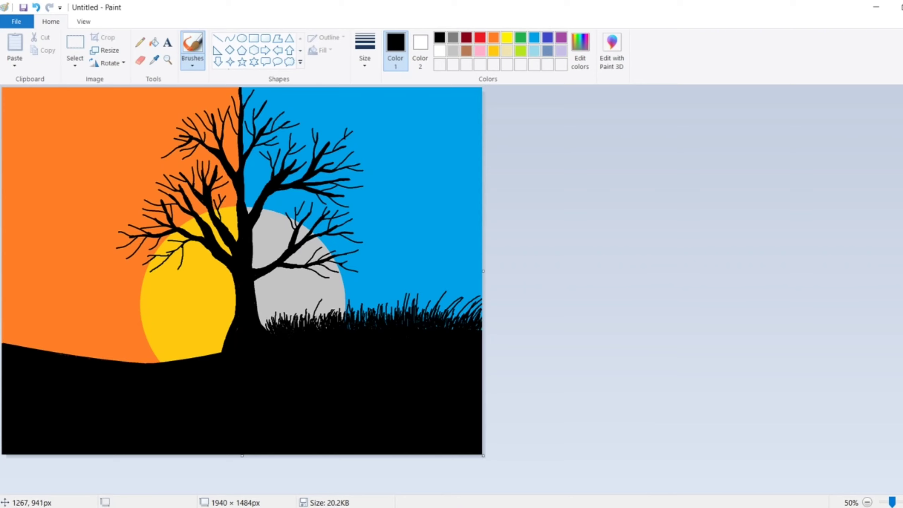
drag(447, 325, 456, 308)
drag(447, 320, 452, 309)
Outline an elephant's back, head, curled trunk and belly in black on the orange side beside the tree
scroll(118, 295, up, 1)
drag(157, 176, 297, 196)
mouse_move(304, 193)
mouse_down()
mouse_move(322, 196)
mouse_move(359, 298)
mouse_move(322, 327)
mouse_move(343, 312)
mouse_move(329, 289)
mouse_move(152, 259)
mouse_up()
Draw the elephant's front legs and hind legs down to the black ground
drag(298, 277, 302, 340)
drag(255, 273, 253, 338)
mouse_move(255, 273)
mouse_down()
mouse_move(268, 302)
mouse_move(266, 339)
mouse_up()
drag(153, 261, 144, 288)
drag(153, 264, 156, 327)
drag(184, 278, 187, 331)
drag(146, 285, 141, 324)
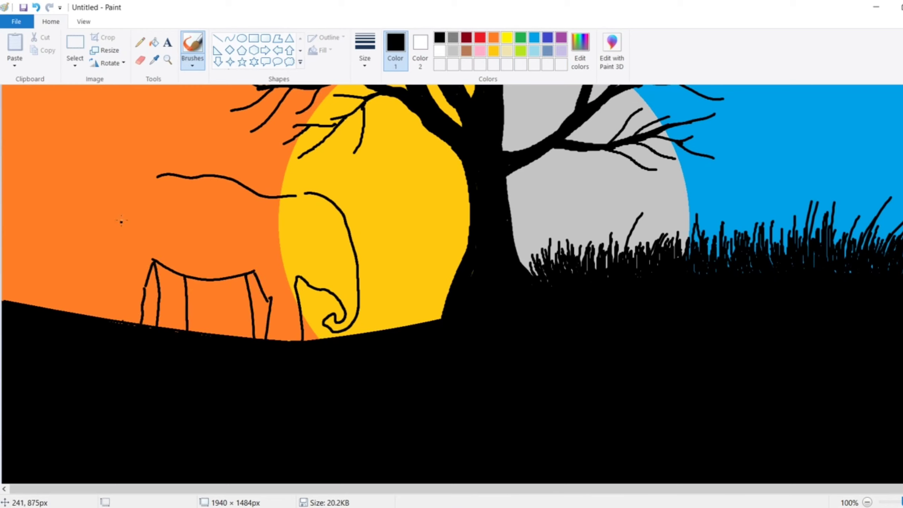
Draw the elephant's tail and outer hind leg and close the gaps in its back outline
drag(138, 177, 113, 253)
drag(120, 193, 115, 319)
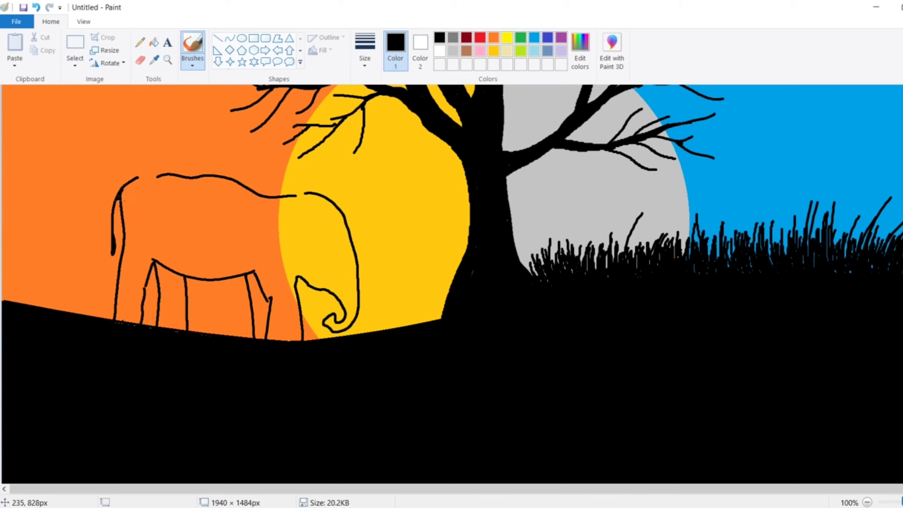
drag(120, 199, 118, 284)
drag(140, 178, 173, 177)
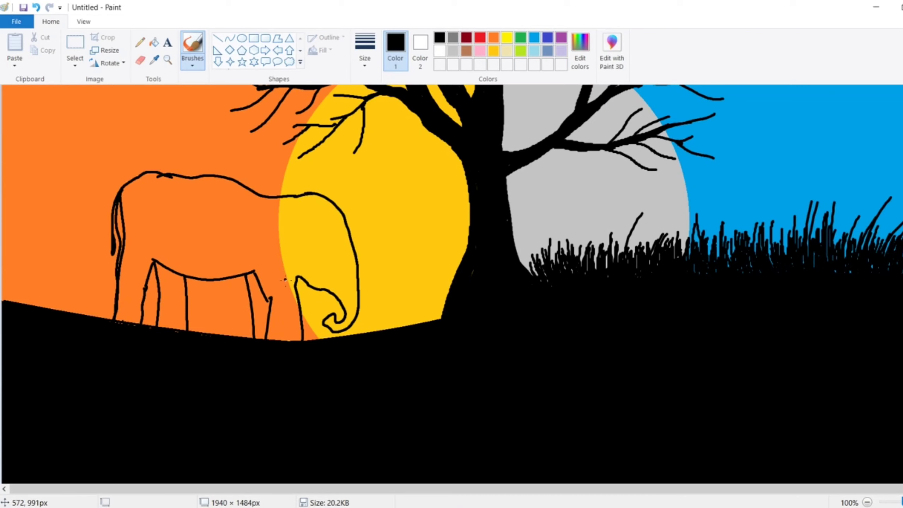
Fill the elephant's body, legs and tail with black
click(154, 42)
click(351, 261)
click(260, 306)
click(172, 303)
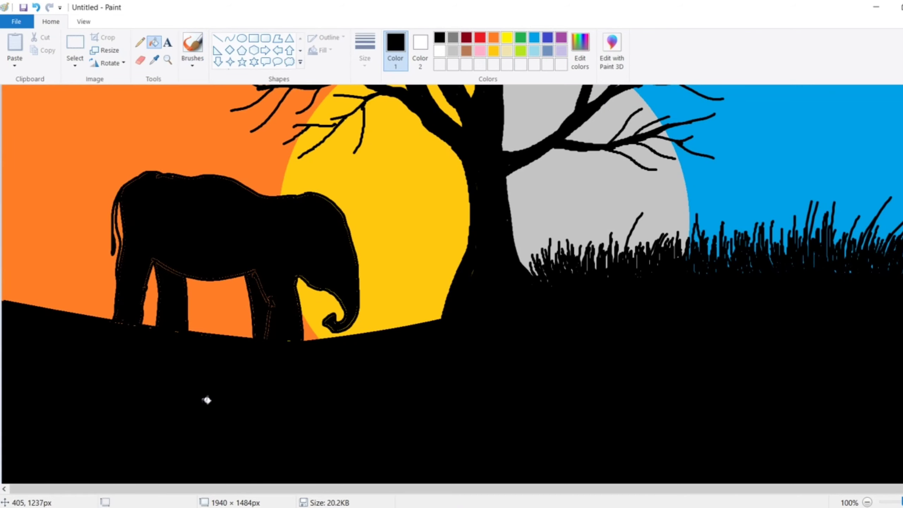
click(120, 227)
Brush over the unfilled specks along the elephant's trunk and back in black
click(193, 45)
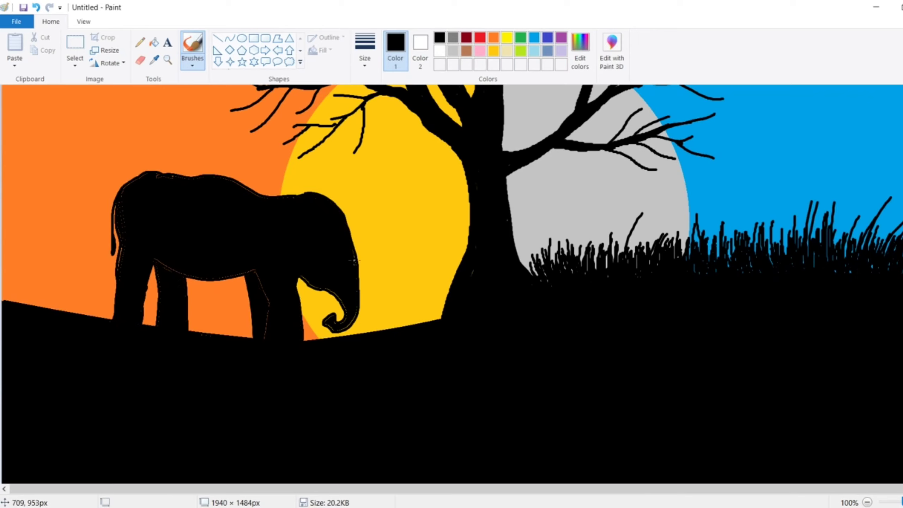
drag(308, 276, 341, 301)
drag(220, 180, 272, 200)
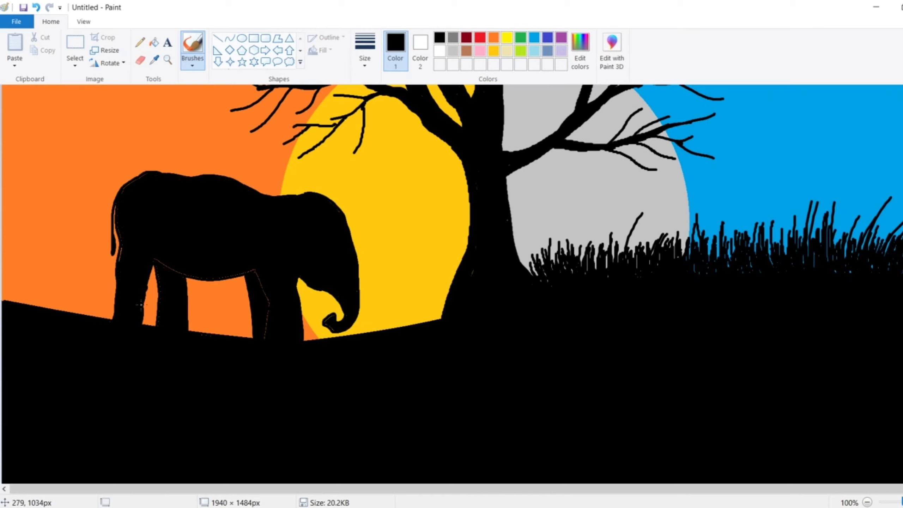
Paint black grass blades on the slope between the elephant's trunk and the tree's base
scroll(314, 398, up, 8)
scroll(314, 398, down, 5)
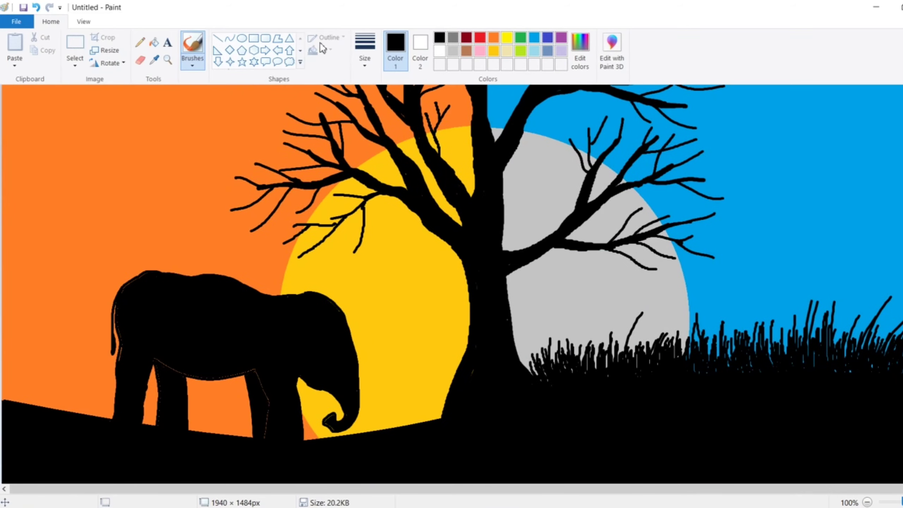
mouse_move(398, 425)
mouse_down()
mouse_move(442, 431)
mouse_move(447, 368)
mouse_up()
drag(380, 406, 409, 426)
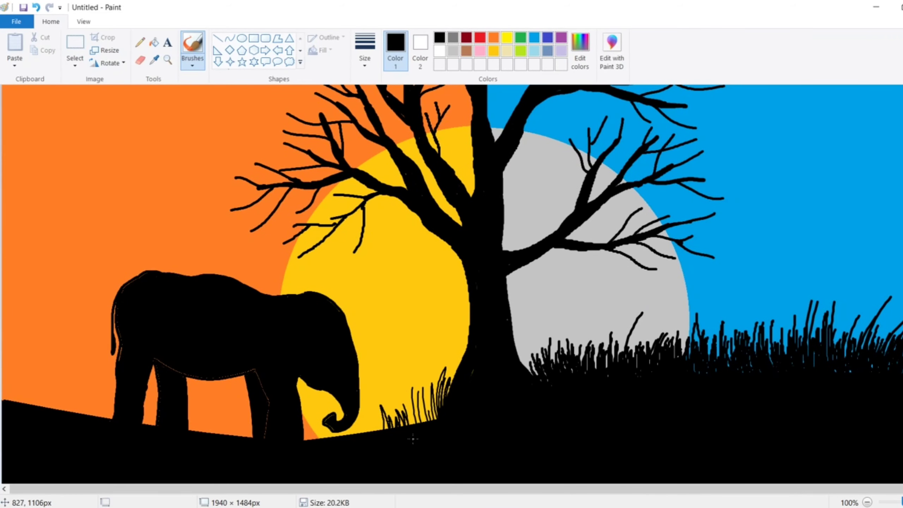
mouse_move(408, 389)
mouse_down()
mouse_move(435, 422)
mouse_move(366, 439)
mouse_move(424, 426)
mouse_move(425, 402)
mouse_up()
drag(430, 409, 439, 400)
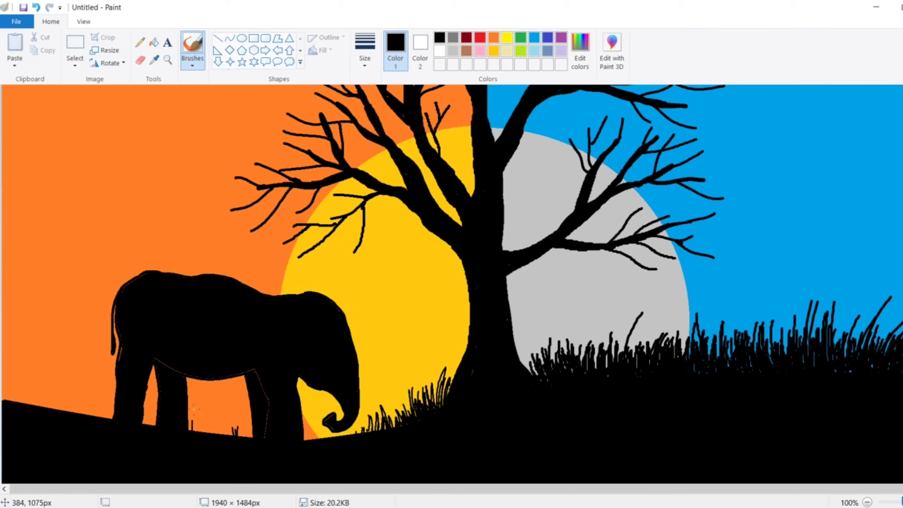
Paint black grass around and between the elephant's legs and along the ground at the canvas's left edge
mouse_move(195, 410)
mouse_down()
mouse_move(219, 425)
mouse_move(322, 425)
mouse_up()
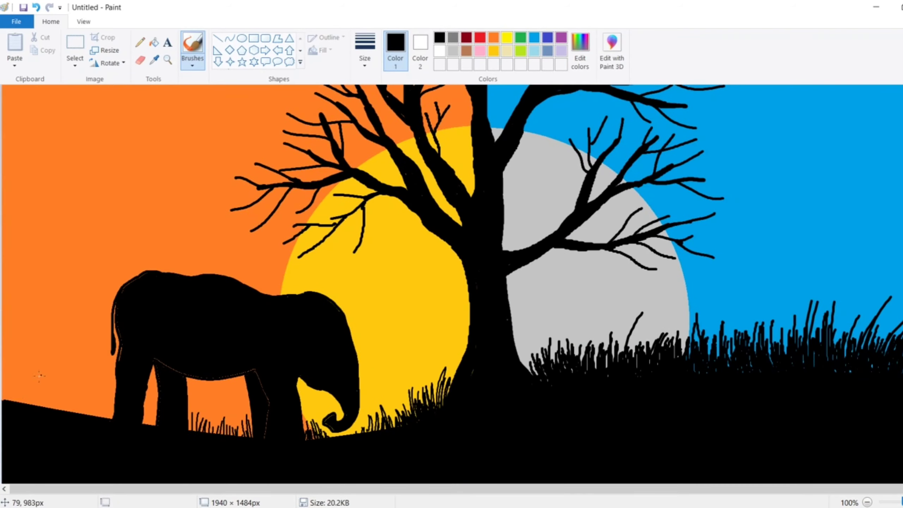
mouse_move(4, 400)
mouse_down()
mouse_move(16, 381)
mouse_move(19, 403)
mouse_move(76, 416)
mouse_move(75, 404)
mouse_move(14, 408)
mouse_move(22, 392)
mouse_move(25, 403)
mouse_up()
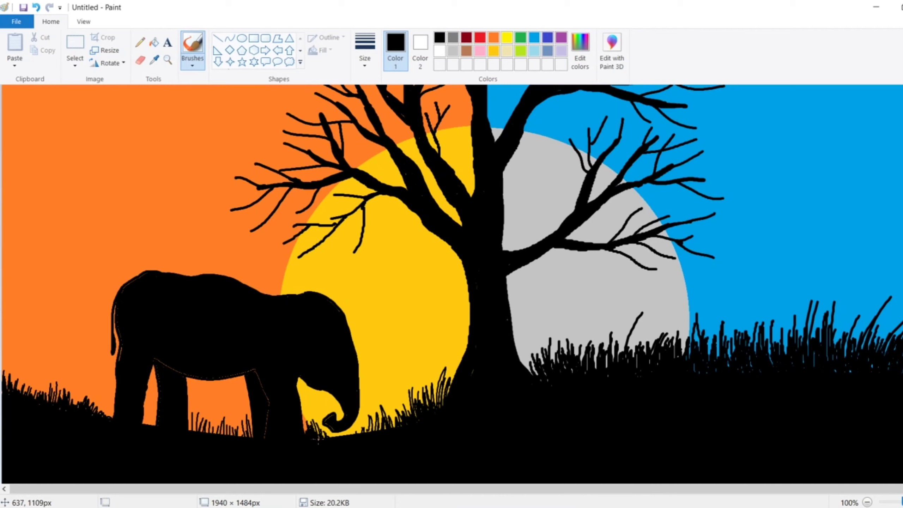
drag(147, 409, 145, 426)
Outline a giraffe's head, horns, neck and back rising from the grass on the night side and fill it with black
scroll(192, 434, down, 1)
drag(412, 311, 391, 231)
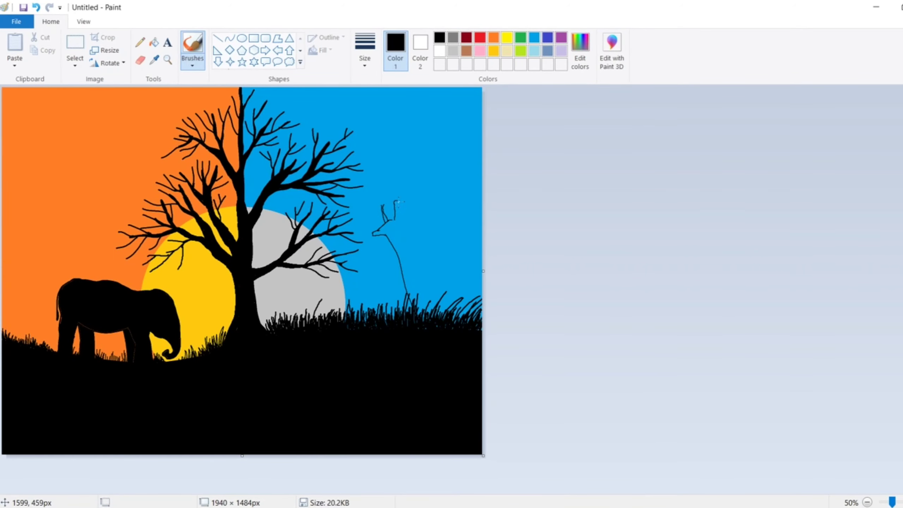
mouse_move(403, 235)
mouse_down()
mouse_move(441, 286)
mouse_move(482, 297)
mouse_up()
click(154, 43)
click(432, 295)
Thicken the giraffe's horns and brush black over the unfilled gaps along its neck, back and surrounding grass
click(192, 46)
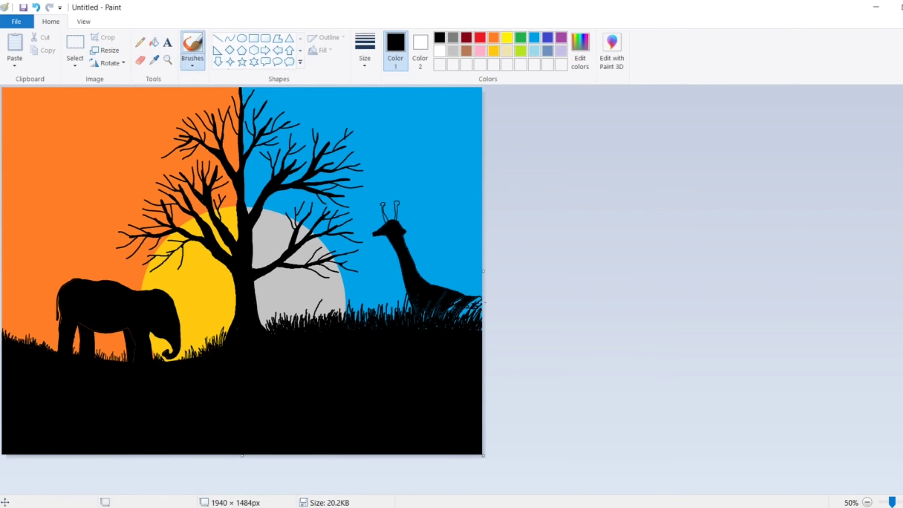
mouse_move(480, 302)
mouse_down()
mouse_move(471, 310)
mouse_move(480, 315)
mouse_up()
click(368, 58)
click(393, 134)
scroll(538, 372, up, 1)
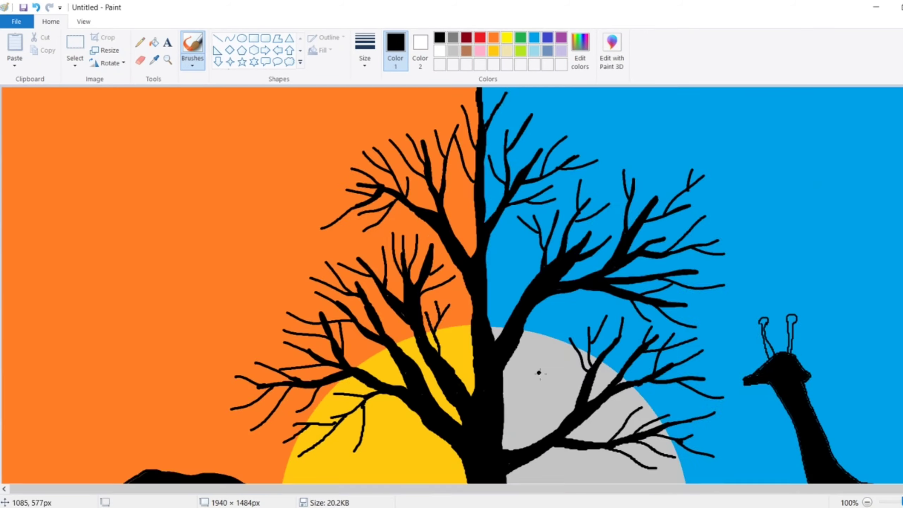
scroll(537, 373, down, 3)
drag(344, 490, 368, 490)
scroll(711, 171, up, 1)
mouse_move(742, 163)
mouse_down()
mouse_move(717, 184)
mouse_move(750, 155)
mouse_move(737, 124)
mouse_move(764, 125)
mouse_move(762, 157)
mouse_move(789, 166)
mouse_move(778, 201)
mouse_move(776, 172)
mouse_move(796, 318)
mouse_up()
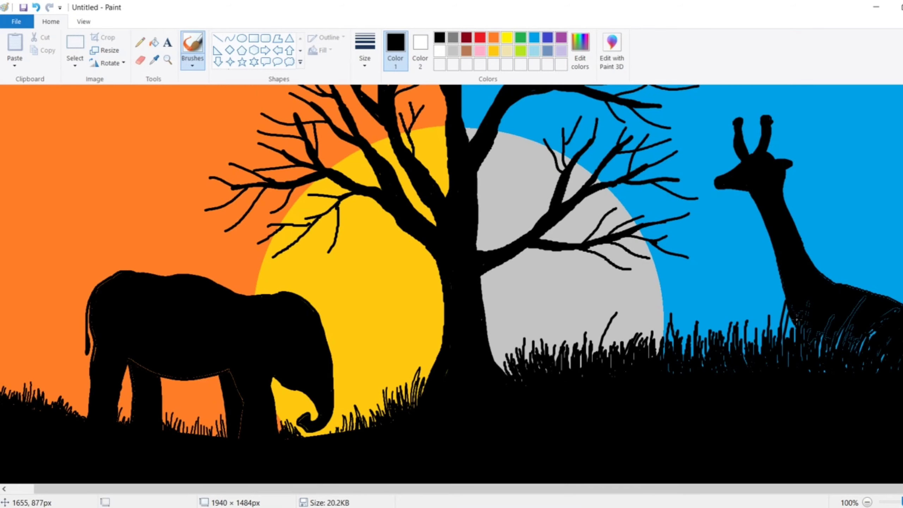
scroll(828, 282, down, 1)
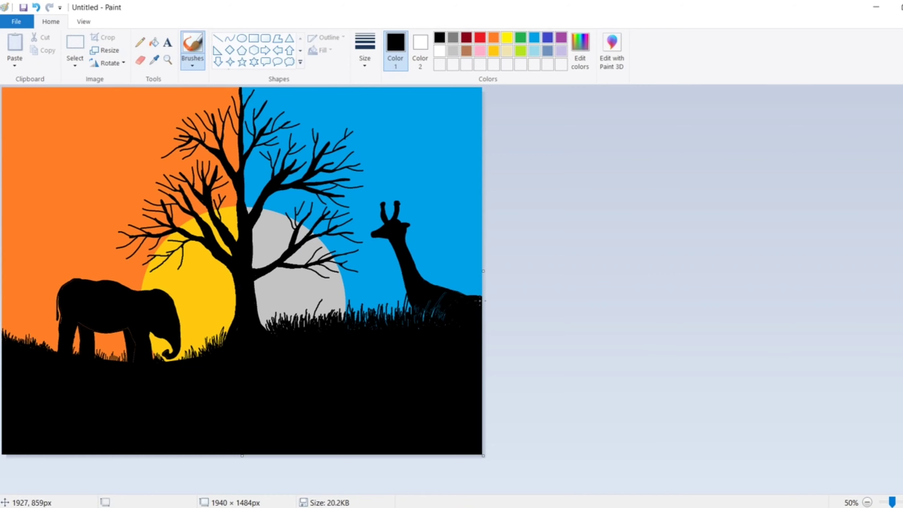
Paint a flock of small black birds in the orange sky between the canvas's left edge and the tree
click(365, 50)
click(375, 137)
drag(71, 198, 84, 196)
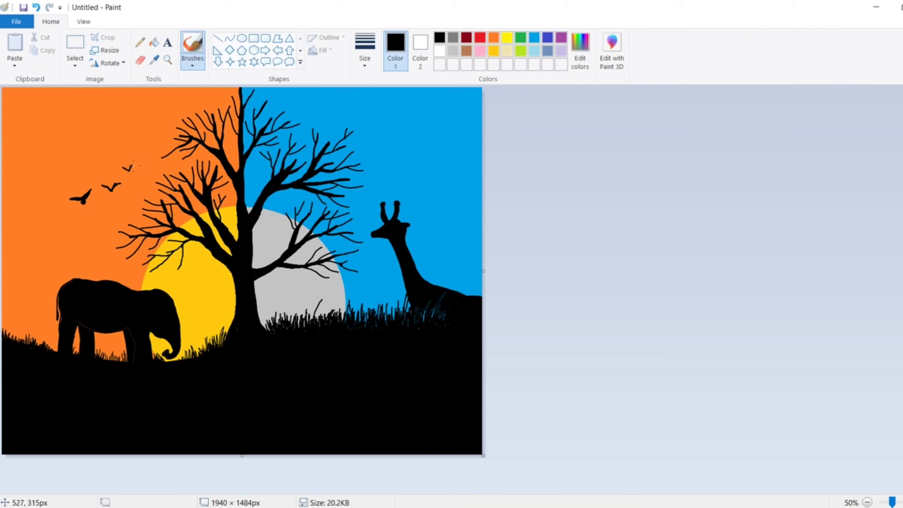
drag(143, 170, 149, 171)
drag(75, 132, 94, 131)
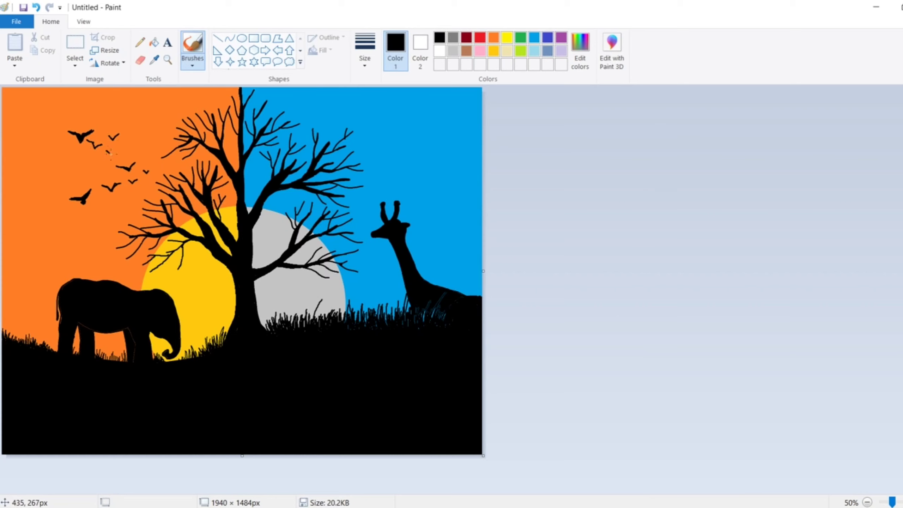
mouse_move(400, 126)
mouse_down()
mouse_move(413, 133)
mouse_move(398, 128)
mouse_move(437, 116)
mouse_up()
key(ctrl+z)
mouse_move(437, 117)
mouse_down()
mouse_move(409, 130)
mouse_move(423, 117)
mouse_up()
key(ctrl+z)
key(ctrl+z)
key(ctrl+z)
key(ctrl+z)
key(ctrl+z)
key(ctrl+z)
key(ctrl+z)
key(ctrl+z)
key(ctrl+z)
key(ctrl+z)
key(ctrl+y)
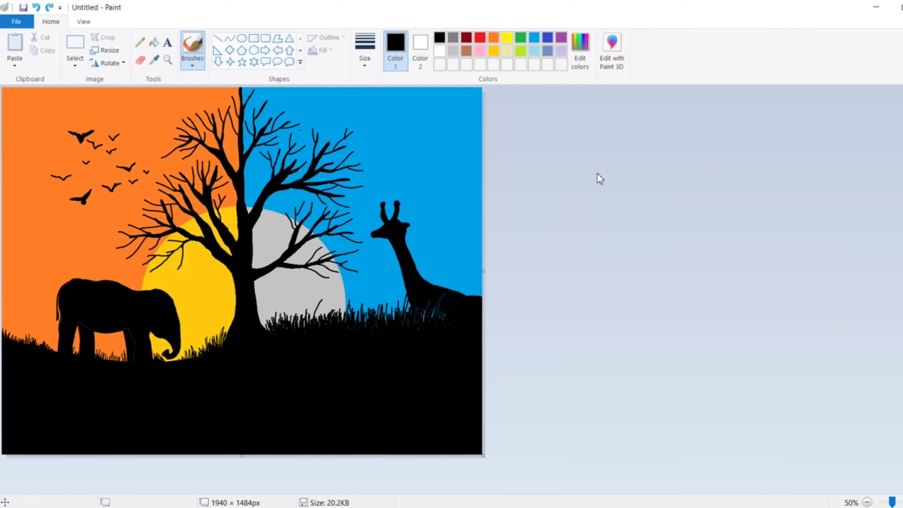
Paint two black bats, one above the other, in the blue sky above the giraffe
scroll(599, 179, up, 1)
mouse_move(830, 127)
mouse_down()
mouse_move(857, 147)
mouse_move(898, 135)
mouse_up()
drag(829, 125, 889, 142)
drag(843, 137, 833, 132)
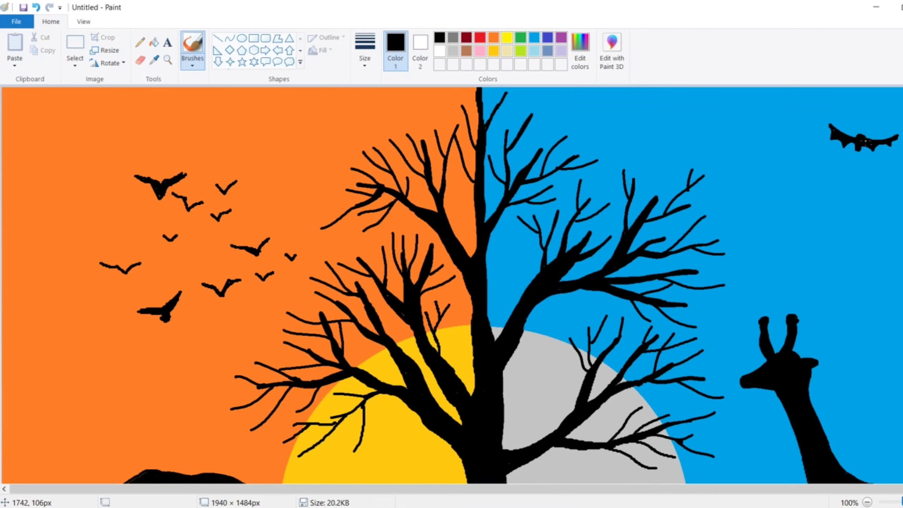
mouse_move(866, 142)
mouse_down()
mouse_move(887, 141)
mouse_move(860, 139)
mouse_move(878, 150)
mouse_up()
scroll(856, 210, down, 1)
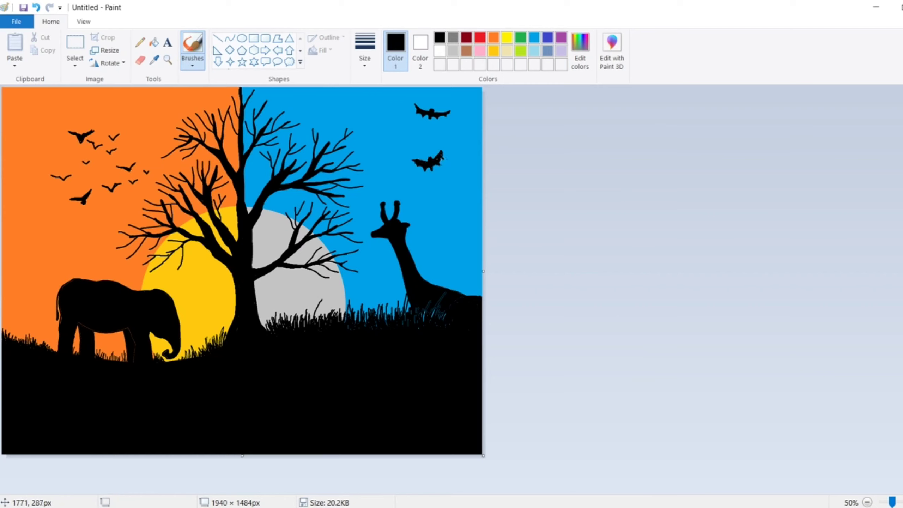
Scatter tiny white dots as distant stars across the whole blue sky and between the tree's branches with the Pencil
click(140, 42)
click(439, 51)
click(398, 137)
click(388, 126)
click(379, 110)
click(375, 129)
click(384, 149)
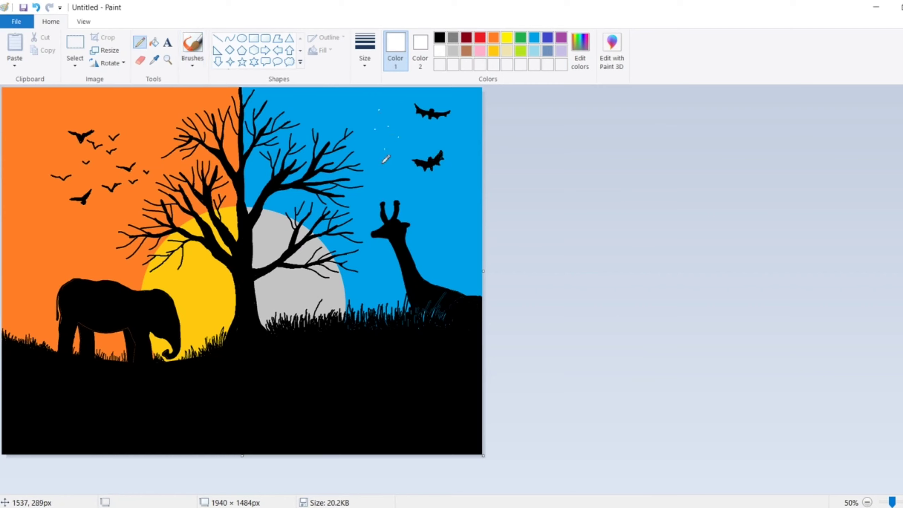
click(250, 180)
click(256, 161)
click(296, 113)
click(296, 98)
click(314, 99)
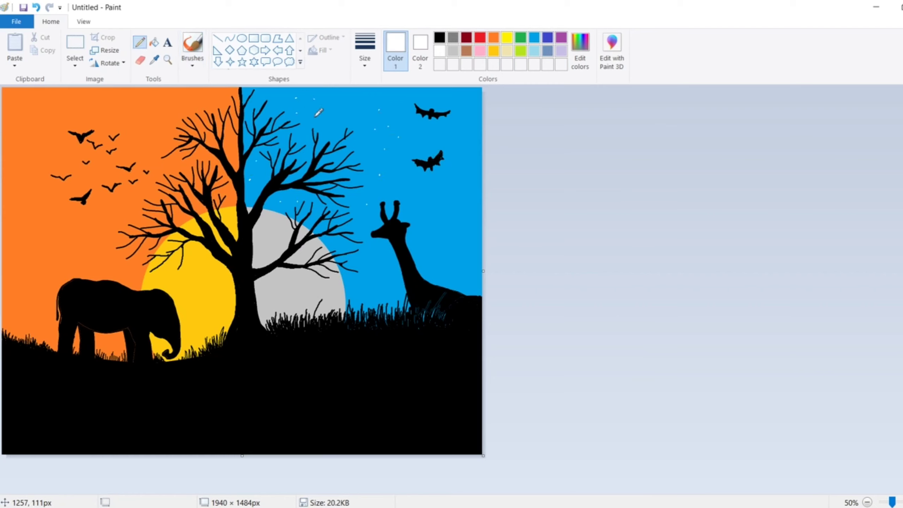
click(471, 144)
click(464, 115)
click(469, 96)
click(442, 102)
click(404, 102)
click(394, 180)
click(372, 194)
click(374, 255)
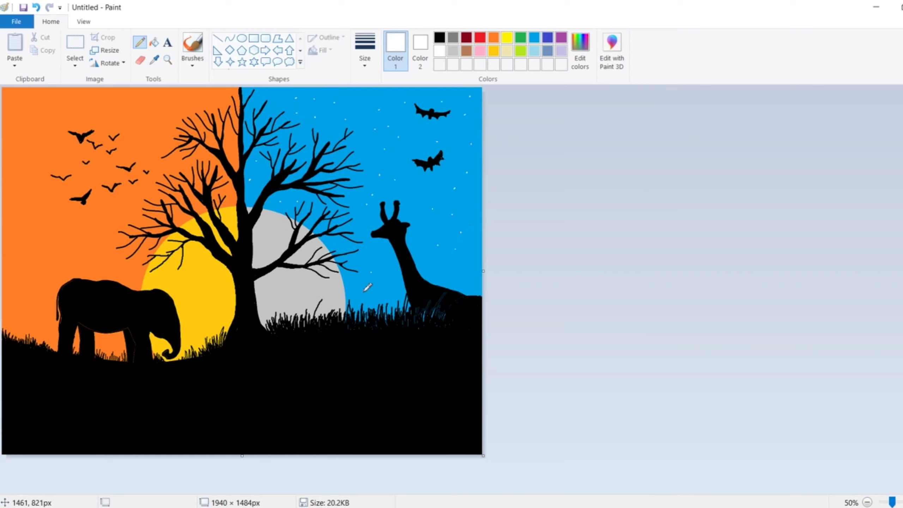
click(259, 99)
click(416, 125)
click(414, 138)
click(473, 263)
click(437, 257)
click(394, 287)
click(421, 213)
click(369, 154)
Draw five small white five-point star outlines spread across the blue sky, with the largest beside the giraffe's head
click(365, 51)
click(396, 142)
click(241, 61)
drag(376, 129, 383, 138)
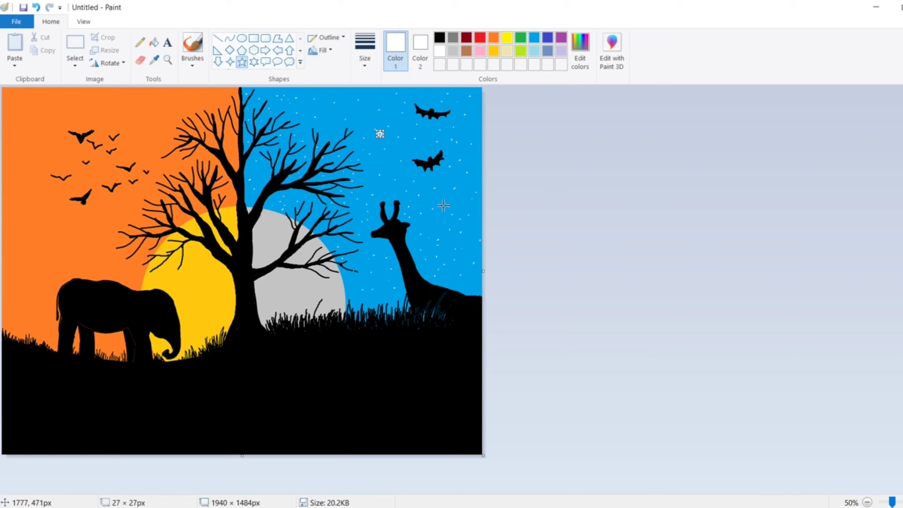
drag(443, 205, 458, 219)
drag(317, 103, 324, 112)
drag(370, 246, 378, 256)
drag(455, 102, 461, 111)
Fill the five-point stars with white, brushing over the one nearest the treetop by hand
click(153, 42)
click(451, 213)
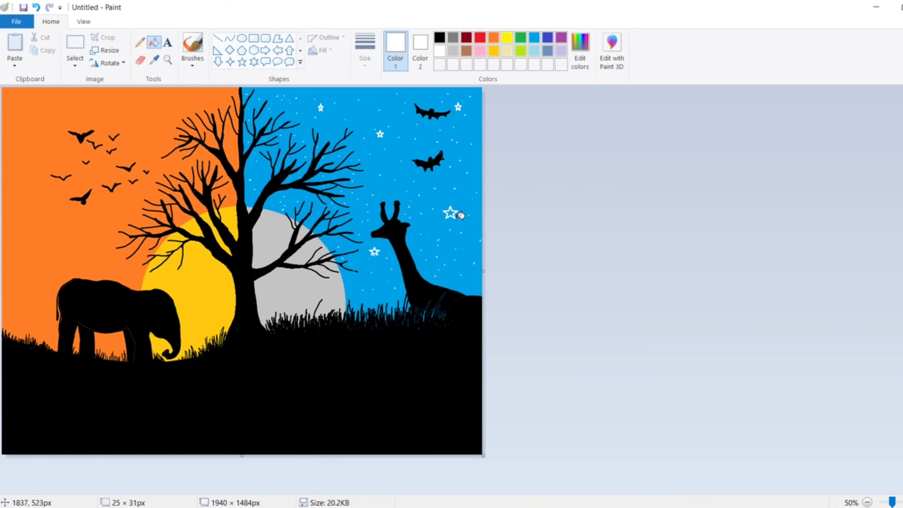
click(458, 107)
click(380, 134)
click(374, 252)
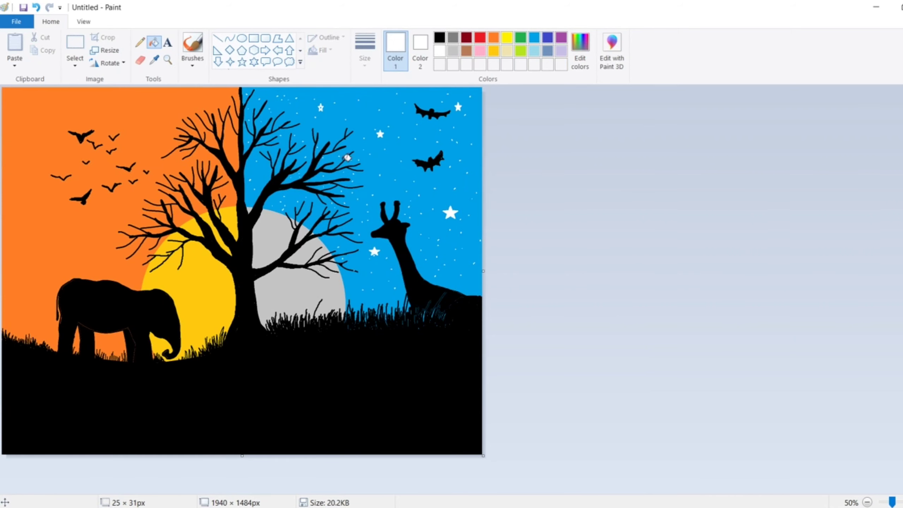
click(321, 108)
key(ctrl+z)
click(193, 43)
drag(322, 110, 320, 107)
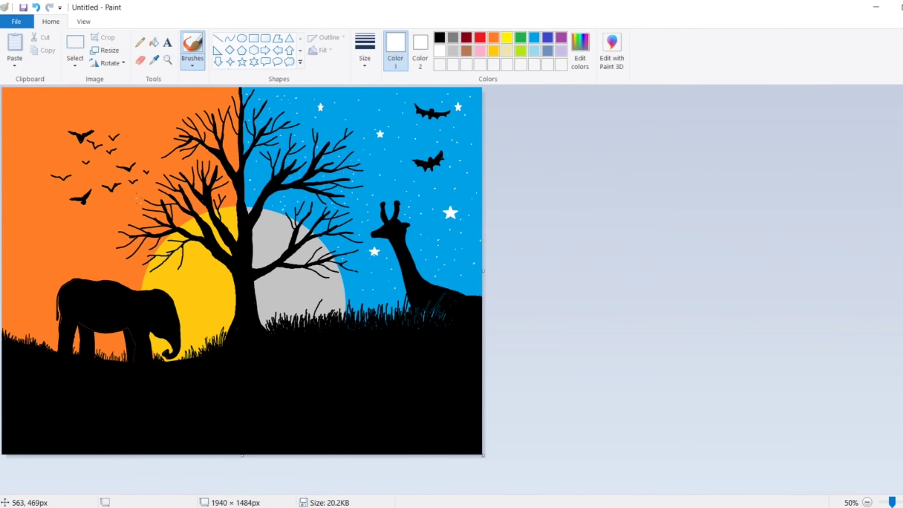
Sample the orange of the sky and add a lighter shade of it as a custom drawing colour
click(154, 59)
click(135, 137)
click(580, 51)
drag(610, 224, 610, 214)
click(365, 343)
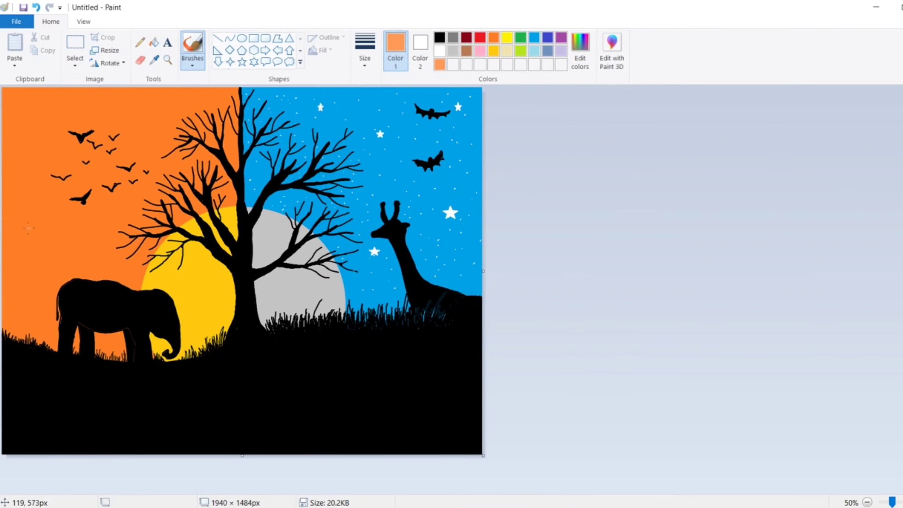
mouse_move(4, 233)
mouse_down()
mouse_move(77, 249)
mouse_move(2, 255)
mouse_up()
scroll(3, 252, up, 1)
scroll(13, 199, down, 3)
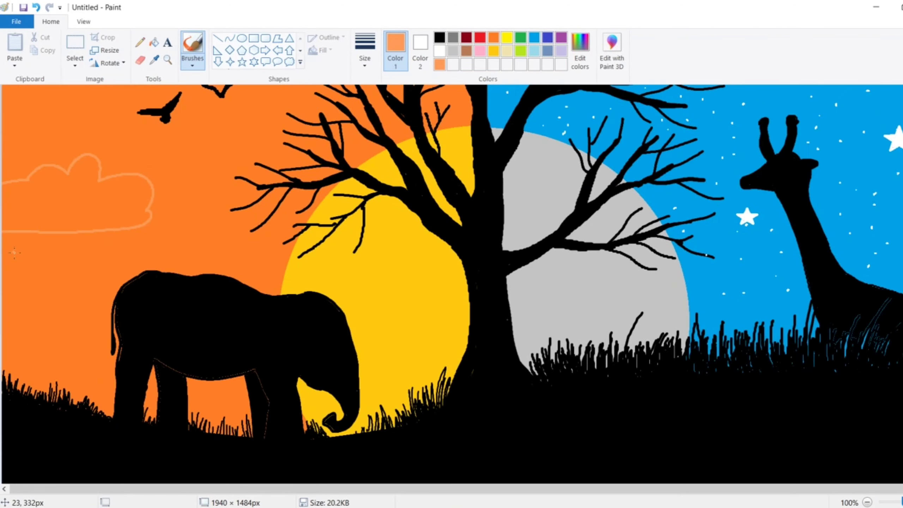
key(ctrl+z)
key(ctrl+z)
Outline a small light-orange cloud above the elephant's back and shade its inner edges with a thicker, softer brush
mouse_move(16, 202)
mouse_down()
mouse_move(104, 188)
mouse_move(116, 214)
mouse_up()
mouse_move(17, 202)
mouse_down()
mouse_move(88, 221)
mouse_move(117, 214)
mouse_up()
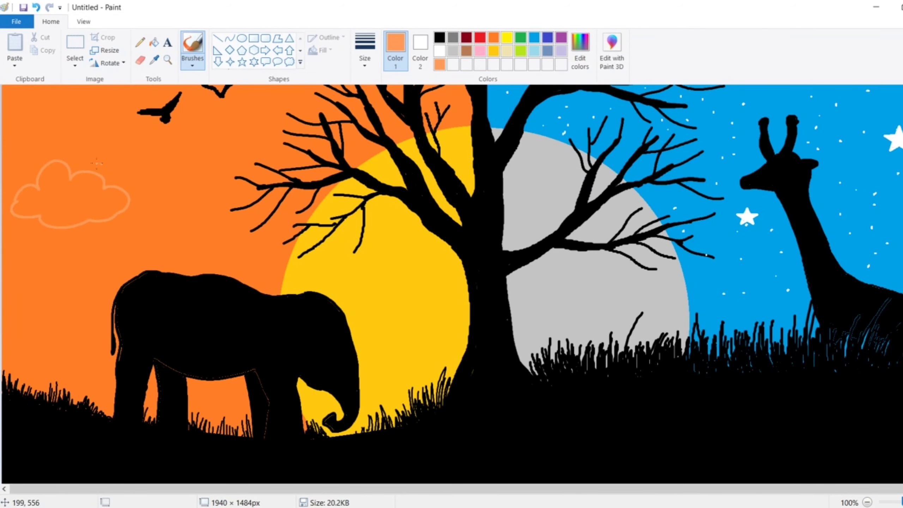
click(192, 66)
click(364, 58)
click(382, 121)
mouse_move(71, 182)
mouse_down()
mouse_move(122, 207)
mouse_move(125, 196)
mouse_move(101, 216)
mouse_up()
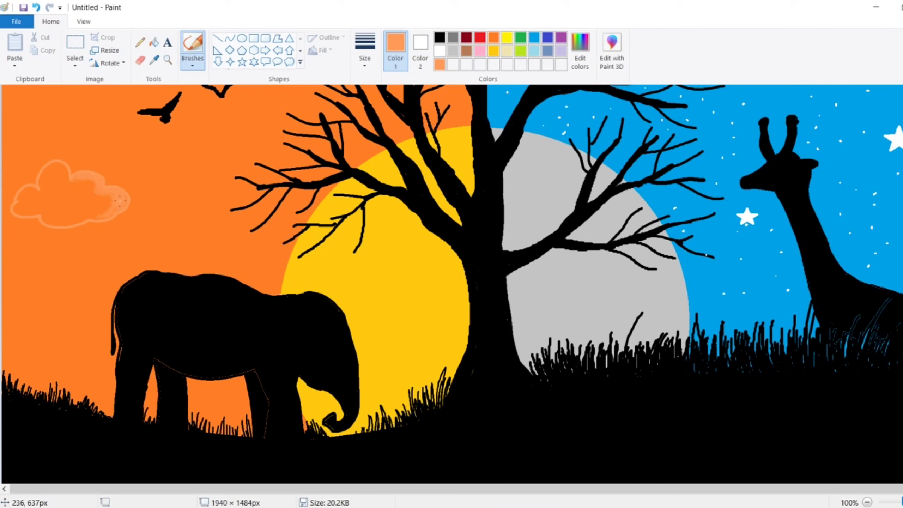
mouse_move(41, 180)
mouse_down()
mouse_move(64, 171)
mouse_move(66, 184)
mouse_up()
mouse_move(65, 223)
mouse_down()
mouse_move(103, 216)
mouse_move(44, 219)
mouse_up()
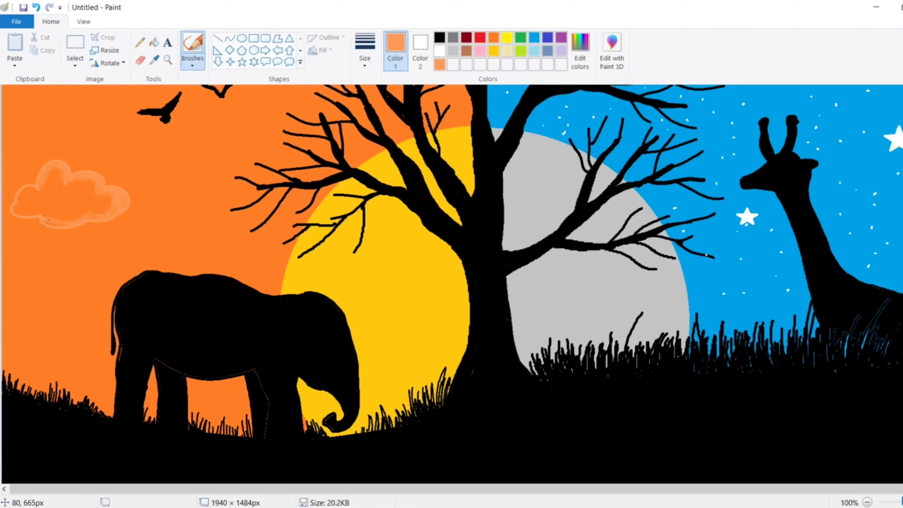
Outline a wide light-orange cloud above the birds and shade along its edges
scroll(66, 226, down, 1)
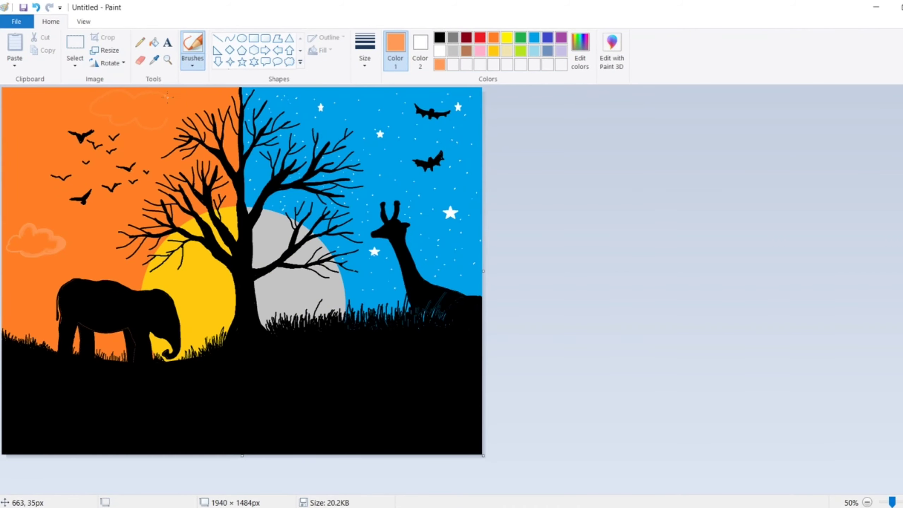
scroll(160, 123, up, 1)
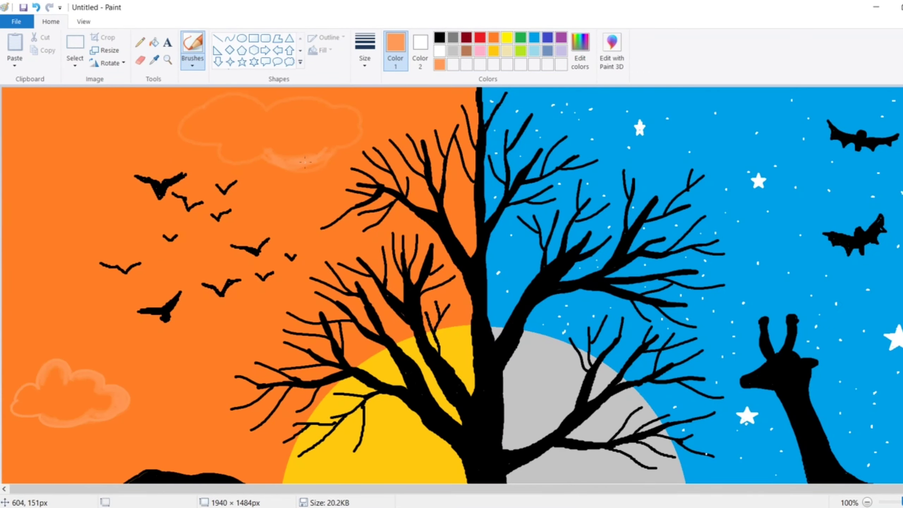
drag(305, 163, 215, 147)
mouse_move(271, 111)
mouse_down()
mouse_move(318, 101)
mouse_move(354, 125)
mouse_up()
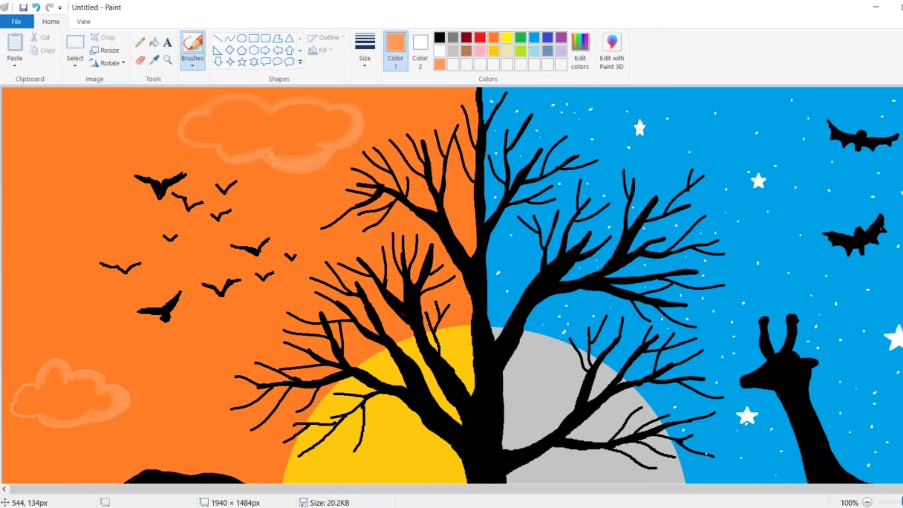
Sample the sun's yellow and brush highlights along the lower and sun-facing edges of both clouds
click(155, 59)
click(388, 423)
mouse_move(336, 151)
mouse_down()
mouse_move(317, 167)
mouse_move(285, 172)
mouse_move(361, 122)
mouse_move(348, 146)
mouse_move(323, 148)
mouse_move(333, 141)
mouse_move(250, 162)
mouse_move(264, 160)
mouse_move(183, 140)
mouse_up()
mouse_move(128, 389)
mouse_down()
mouse_move(111, 416)
mouse_move(119, 414)
mouse_move(110, 415)
mouse_move(108, 389)
mouse_move(125, 403)
mouse_move(104, 387)
mouse_move(40, 416)
mouse_move(64, 426)
mouse_move(93, 417)
mouse_move(104, 392)
mouse_up()
drag(65, 362, 68, 382)
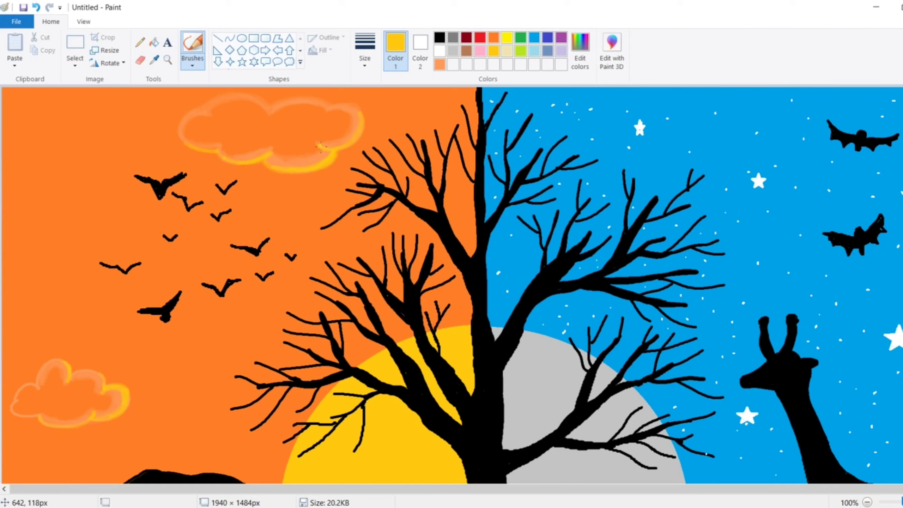
ctrl+scroll(352, 135, down, 1)
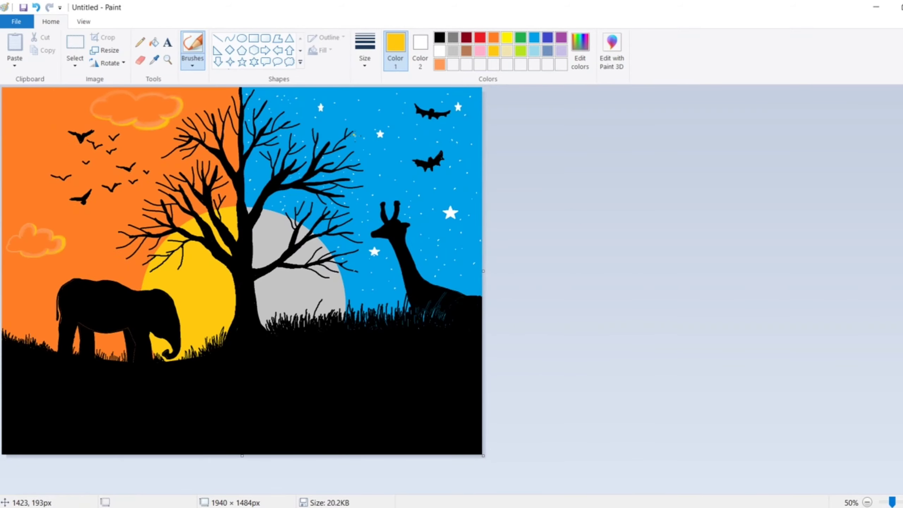